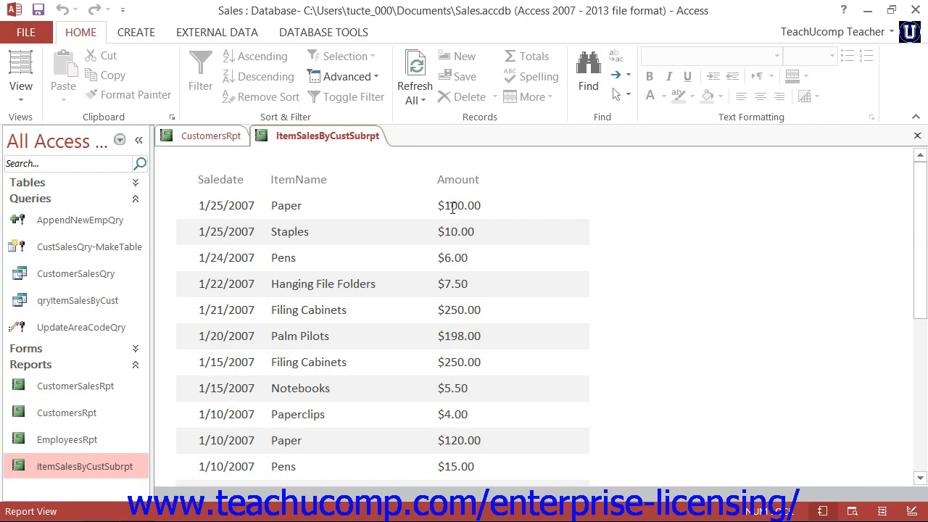
Switch the ItemSalesByCustSubrpt and CustomersRpt reports to Design View
left_click(27, 97)
left_click(43, 243)
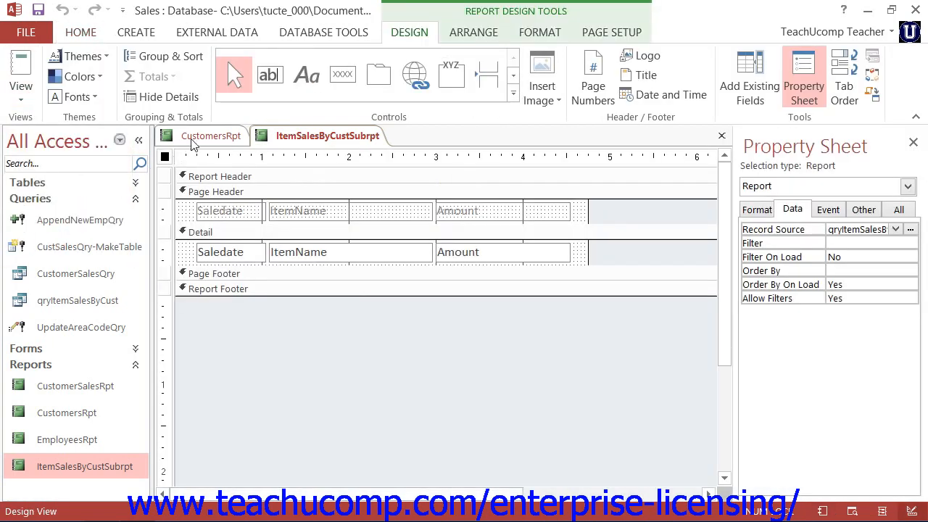
left_click(191, 138)
left_click(21, 93)
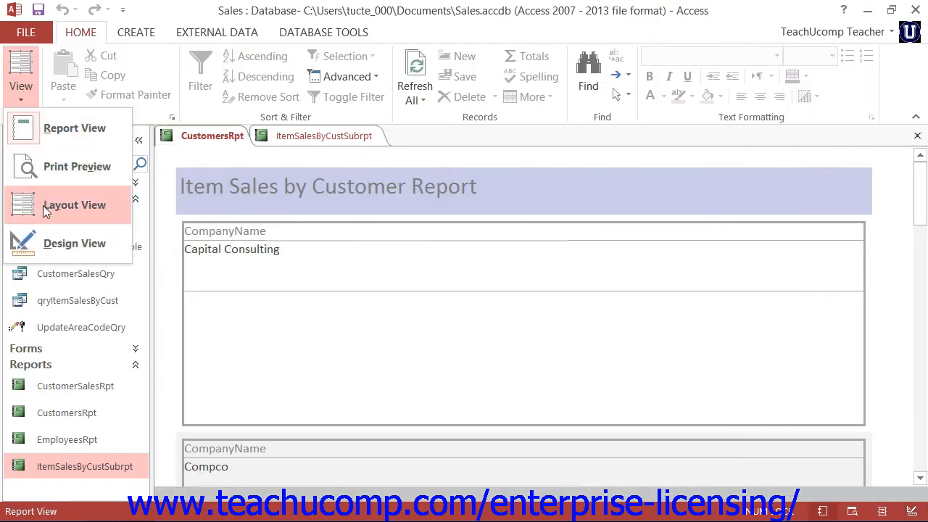
left_click(45, 242)
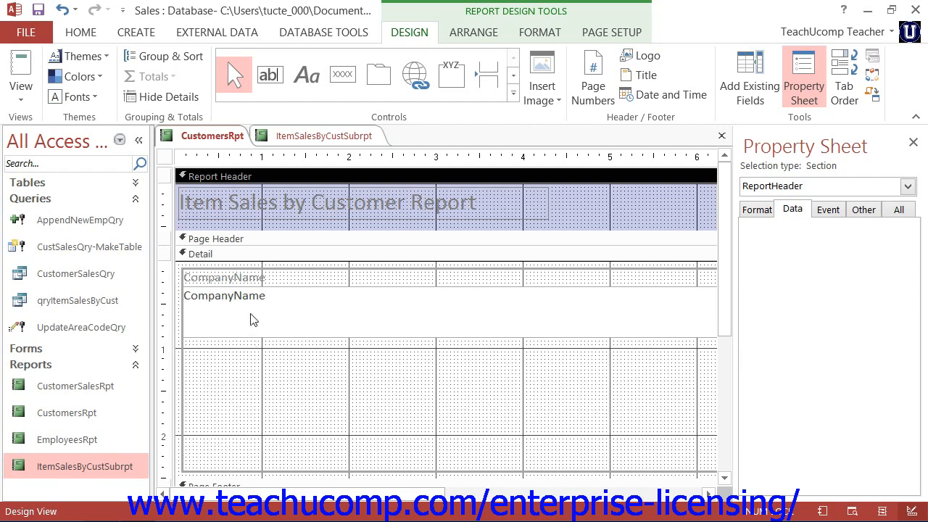
Close the ItemSalesByCustSubrpt report and select it in the list of reports, leaving CustomersRpt open
left_click(303, 137)
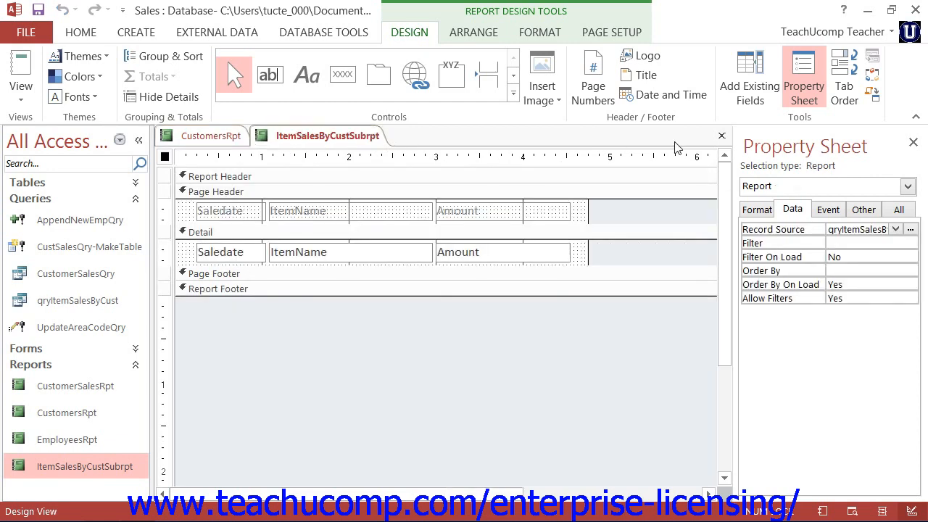
left_click(721, 136)
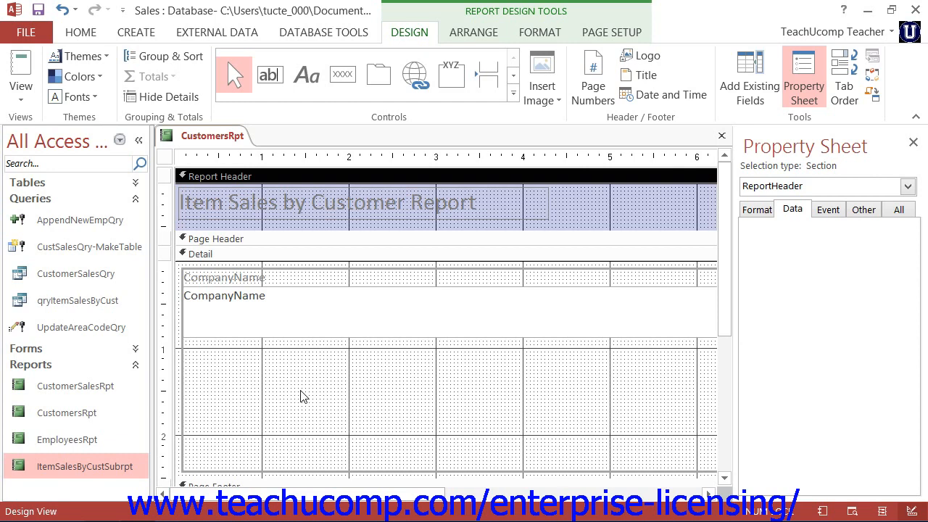
left_click(84, 468)
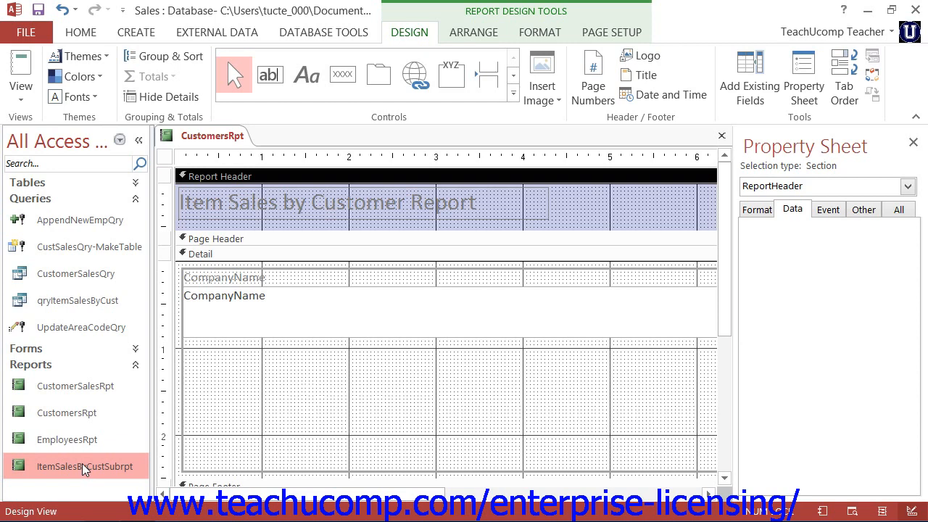
left_click(512, 93)
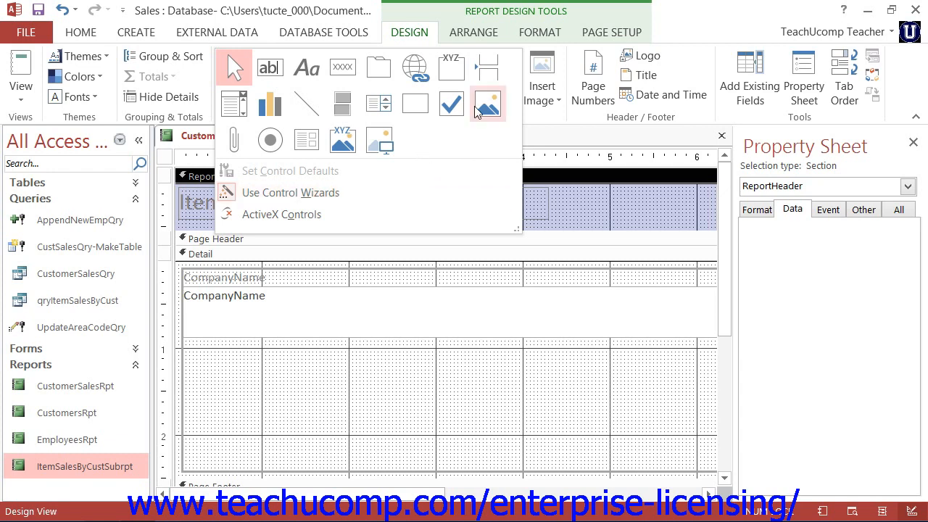
left_click(410, 36)
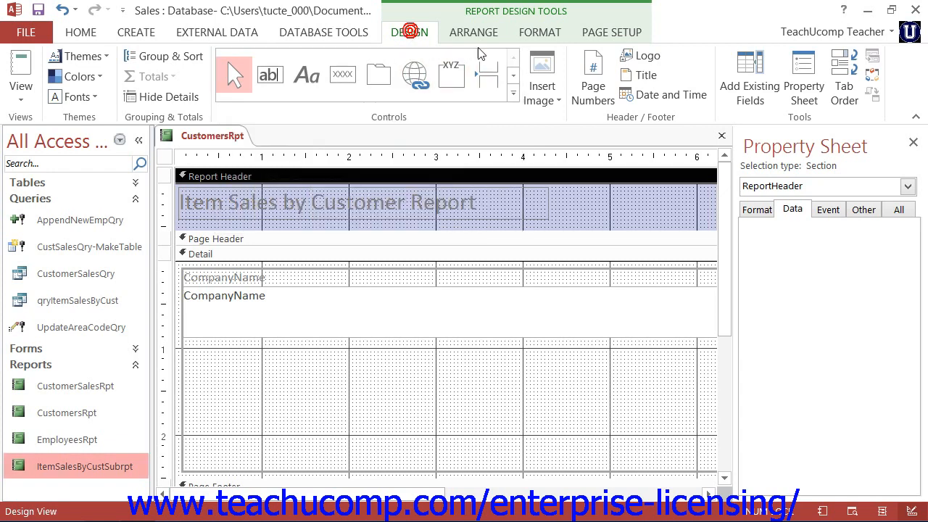
left_click(513, 93)
left_click(433, 36)
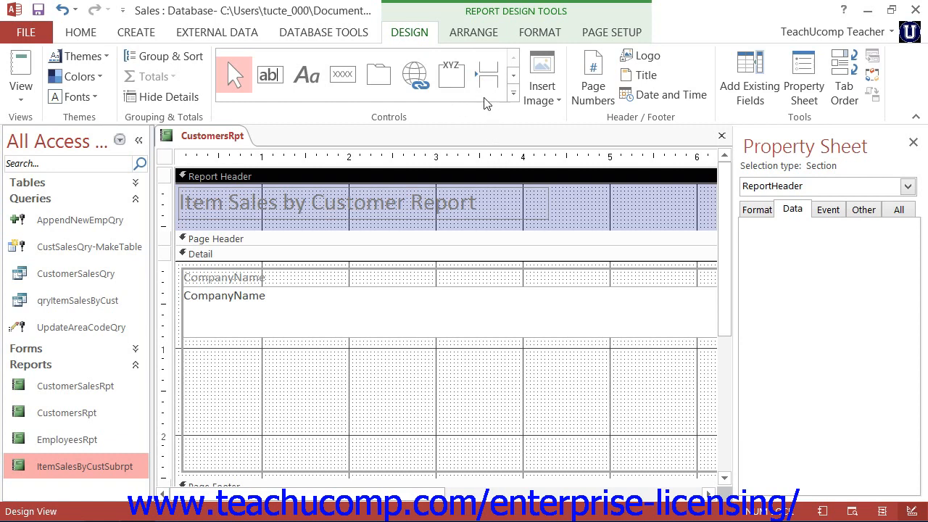
Draw a Subform/Subreport control about 5.7 inches wide and 1.1 inches tall in the Detail section, below the CompanyName field
left_click(514, 96)
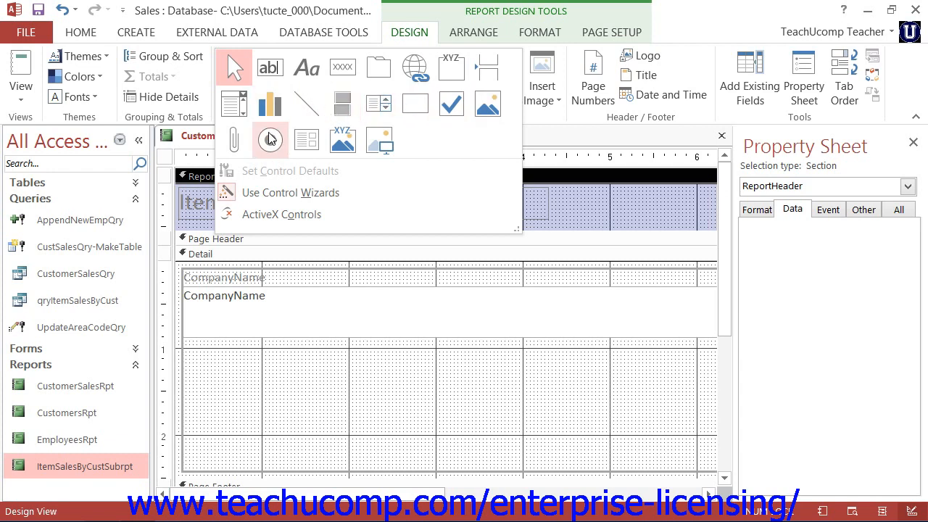
left_click(308, 140)
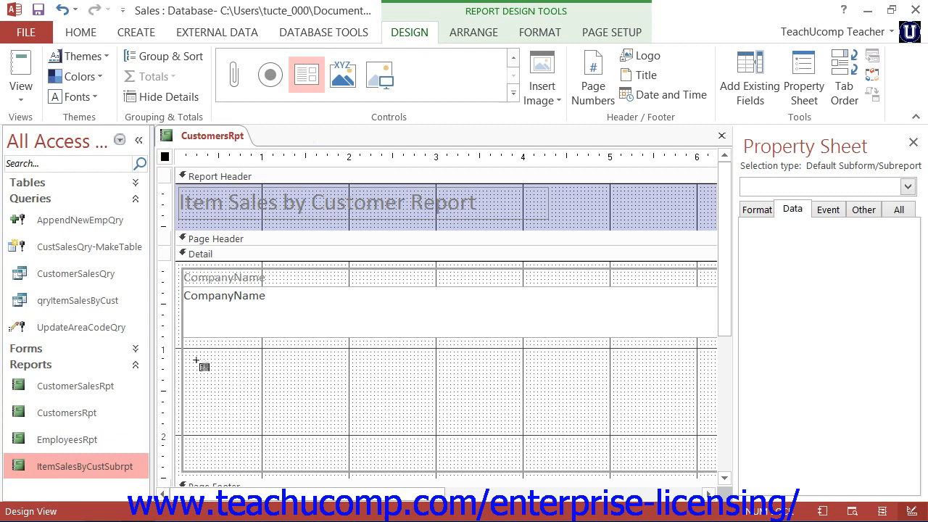
left_click_drag(196, 359, 696, 453)
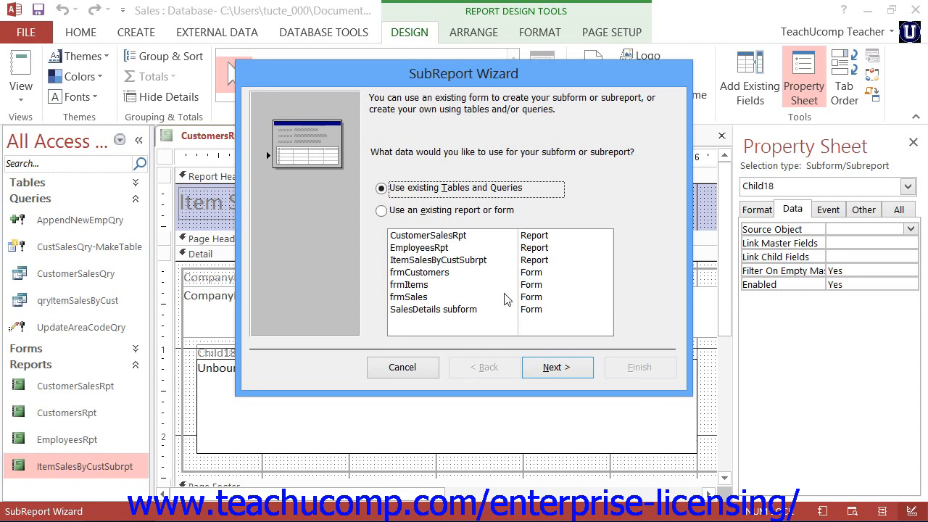
Choose an existing report or form as the subreport's data and select ItemSalesByCustSubrpt
left_click(429, 188)
left_click(405, 210)
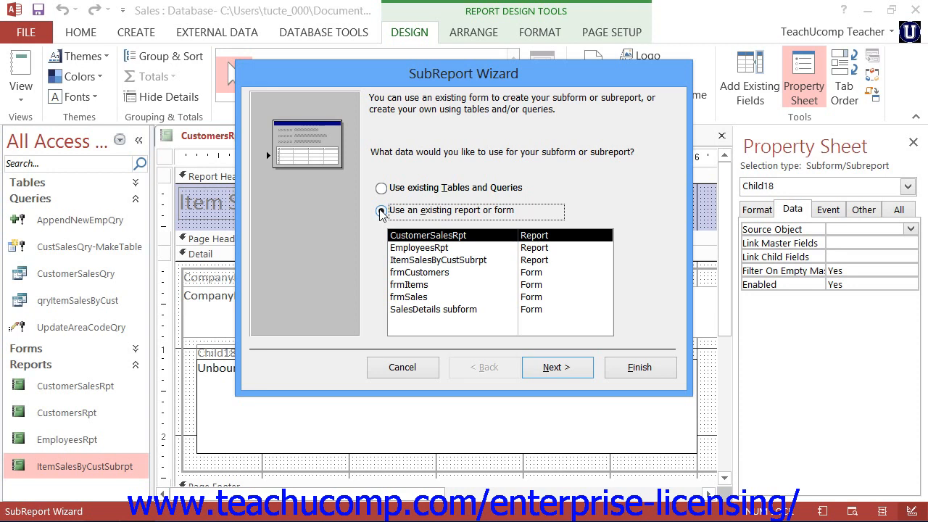
left_click(439, 261)
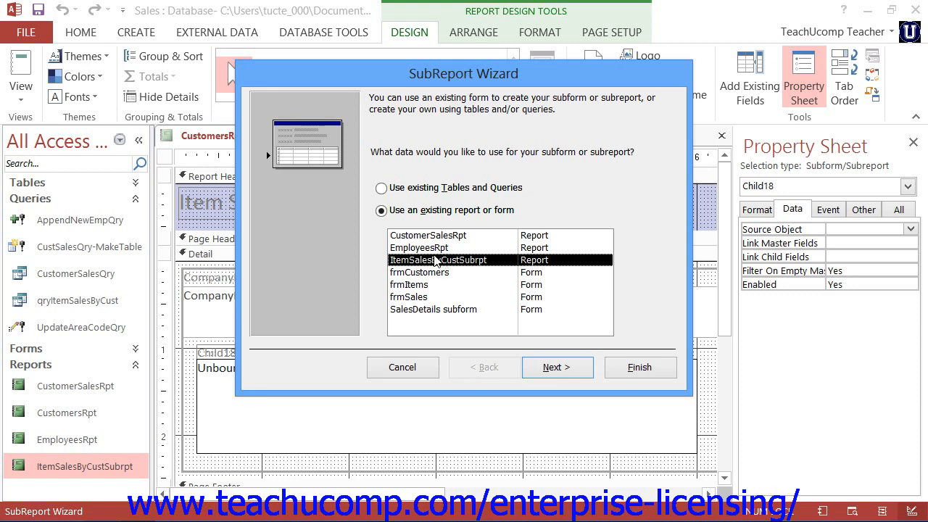
left_click(382, 188)
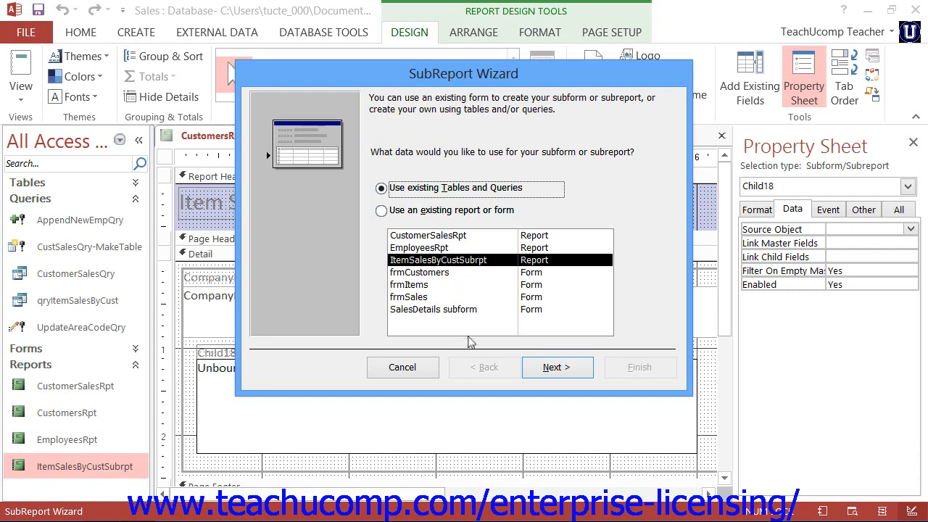
left_click(547, 367)
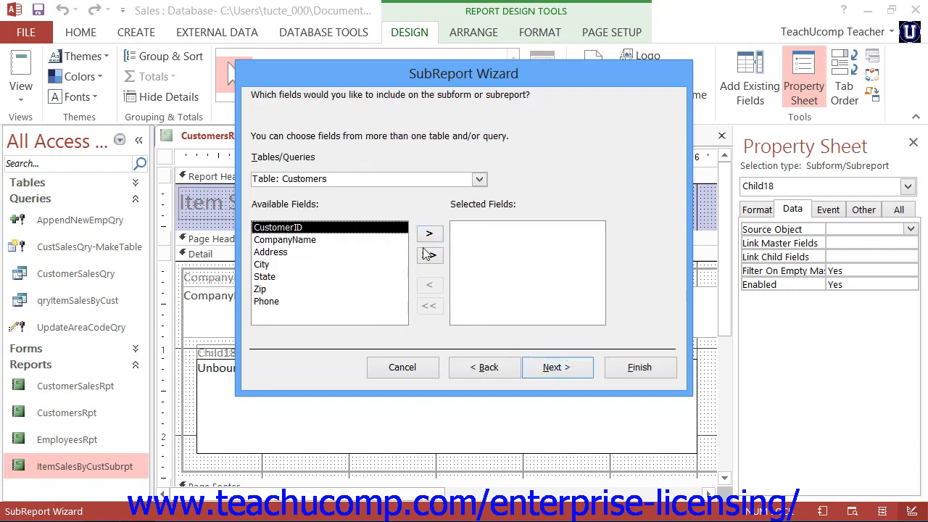
left_click(564, 243)
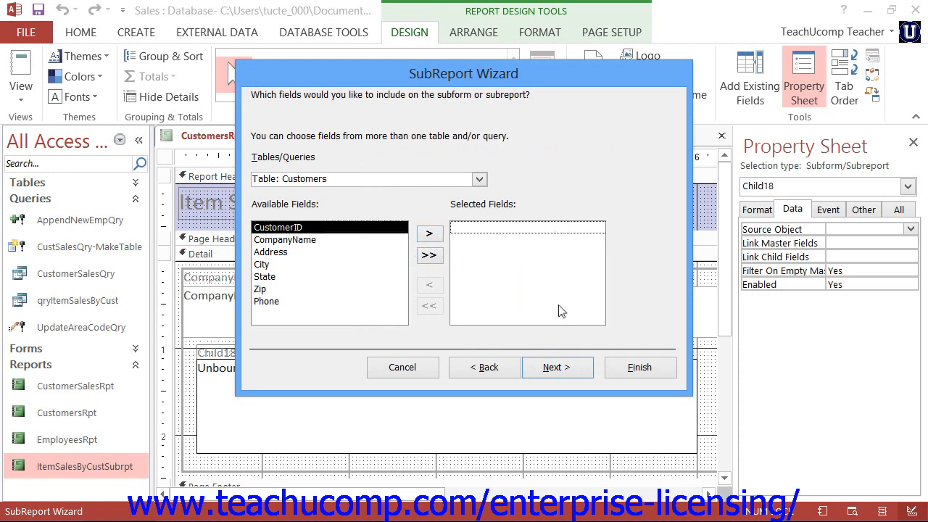
left_click(467, 368)
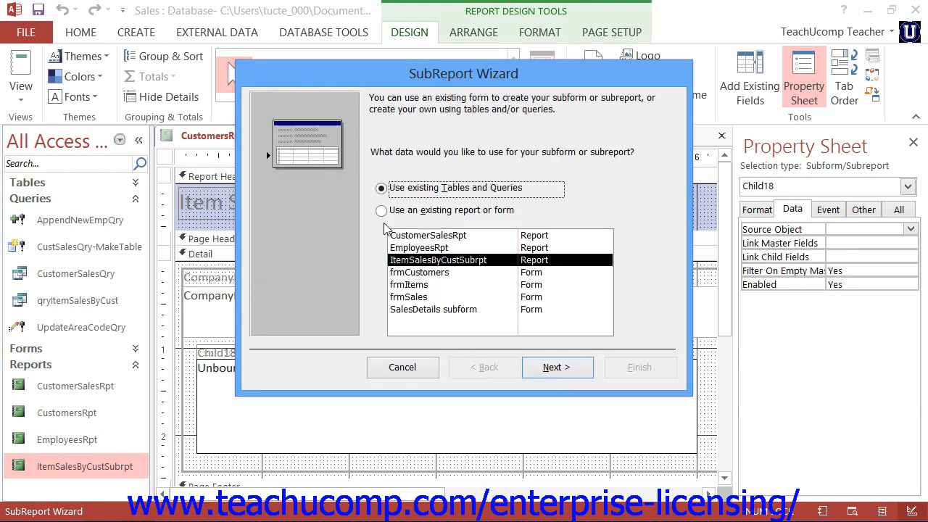
Set the subreport source back to the existing report ItemSalesByCustSubrpt and continue to the wizard's field linking options
left_click(381, 211)
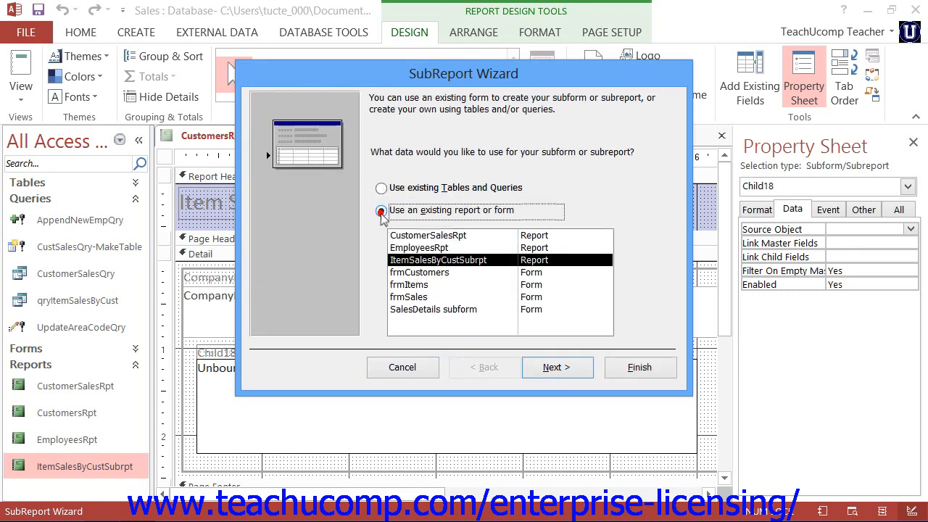
left_click(444, 260)
left_click(545, 366)
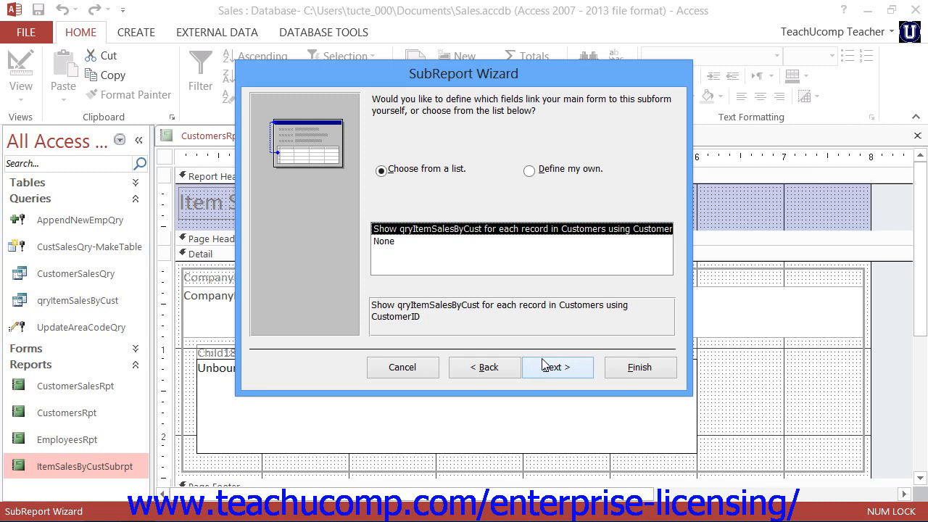
Link the subreport by choosing from the list to show qryItemSalesByCust for each record in Customers using CustomerID
left_click(382, 171)
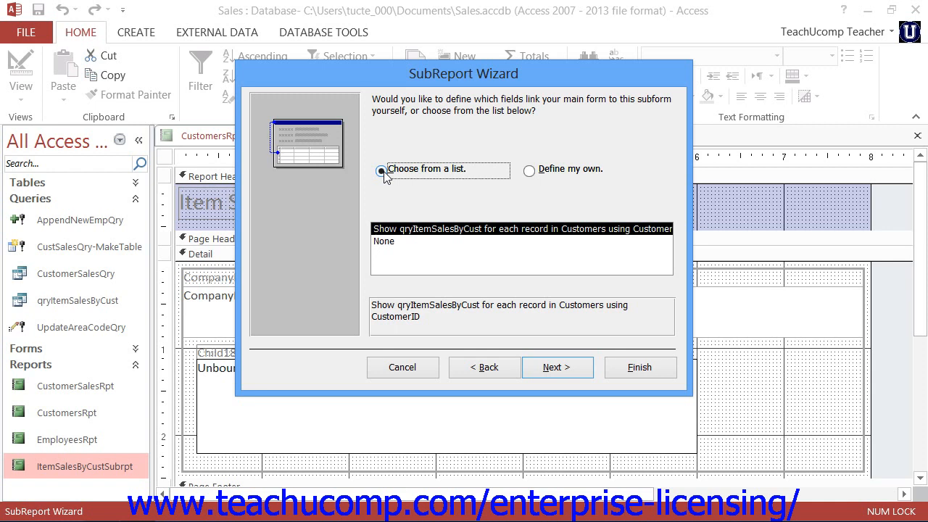
left_click(547, 233)
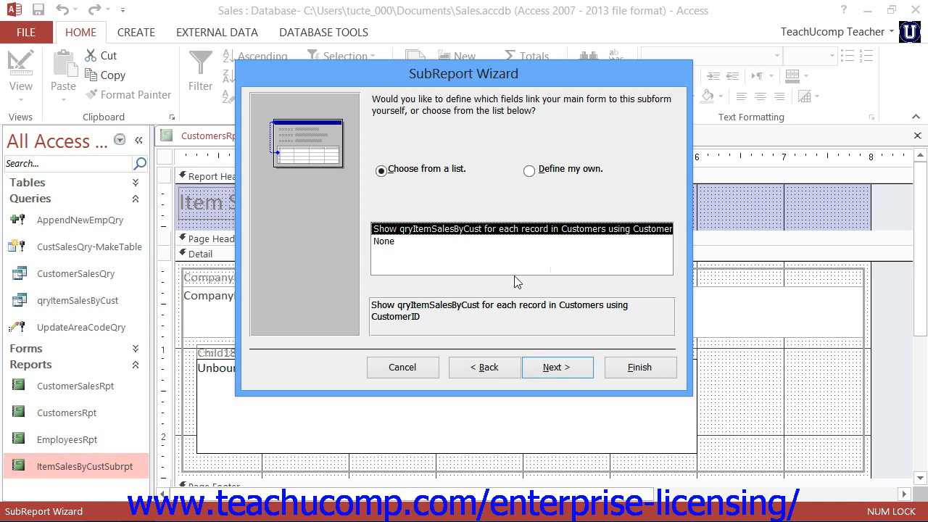
left_click(453, 322)
left_click(530, 174)
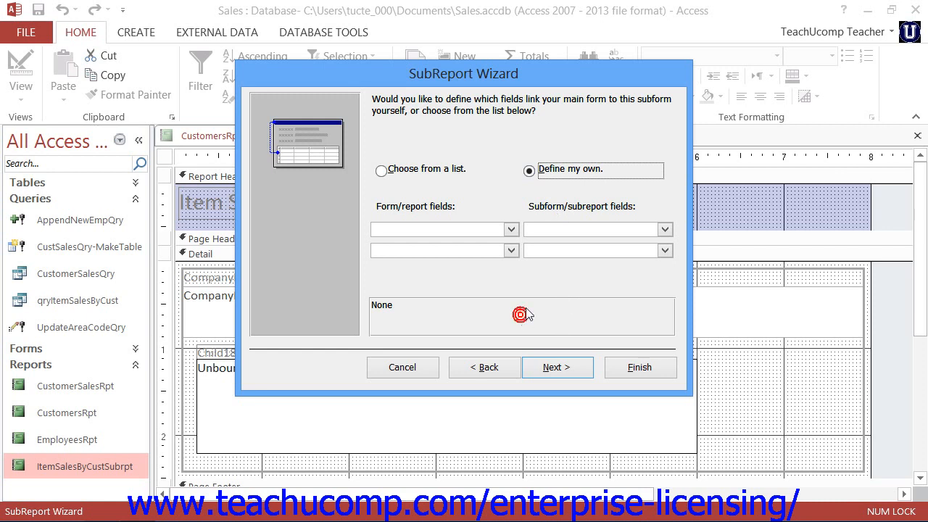
left_click(407, 168)
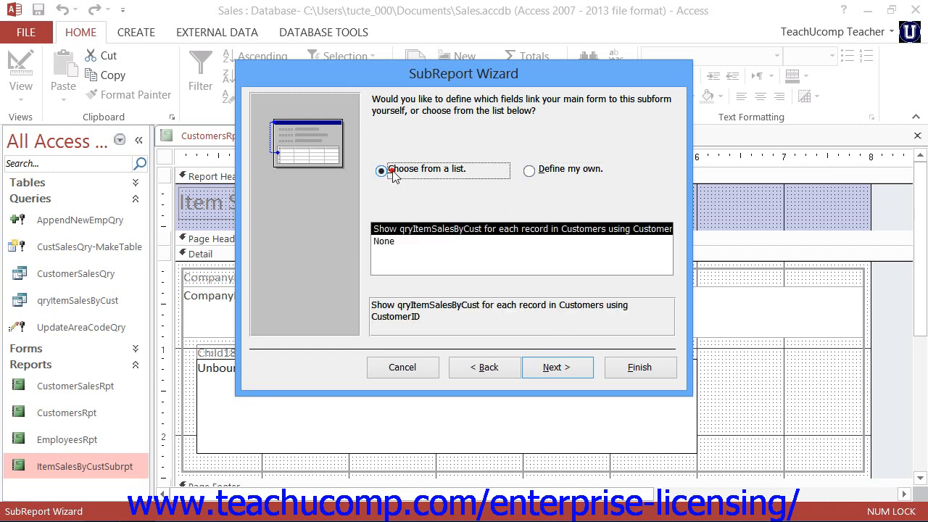
left_click(406, 229)
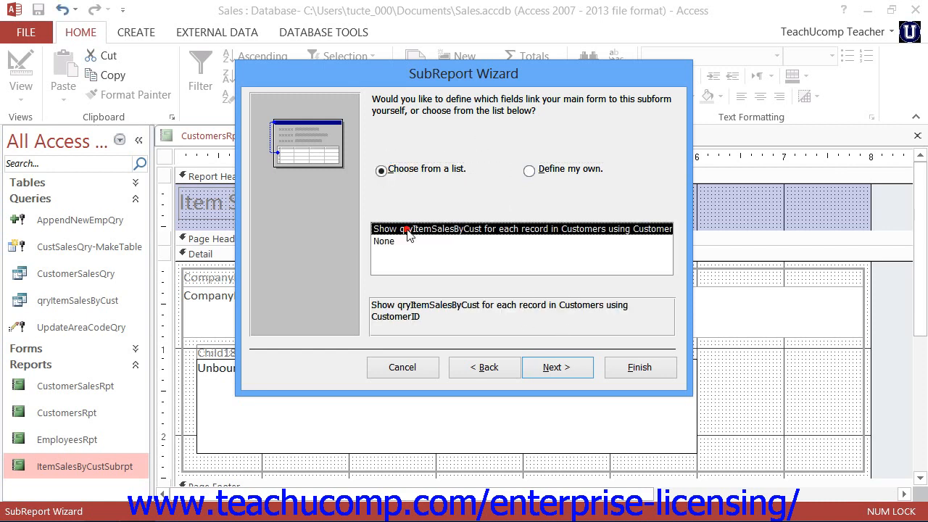
left_click(550, 368)
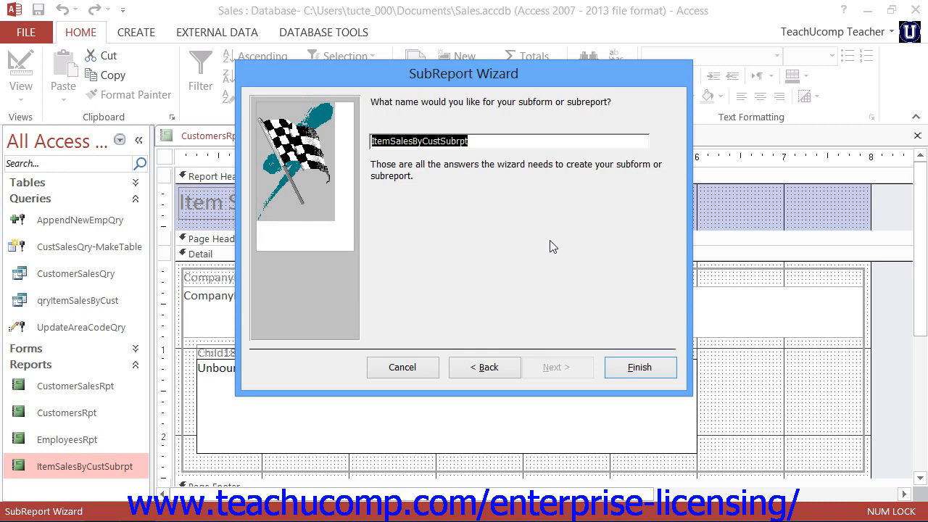
Name the subreport "Items Sold:" and finish the SubReport Wizard
type("Items S")
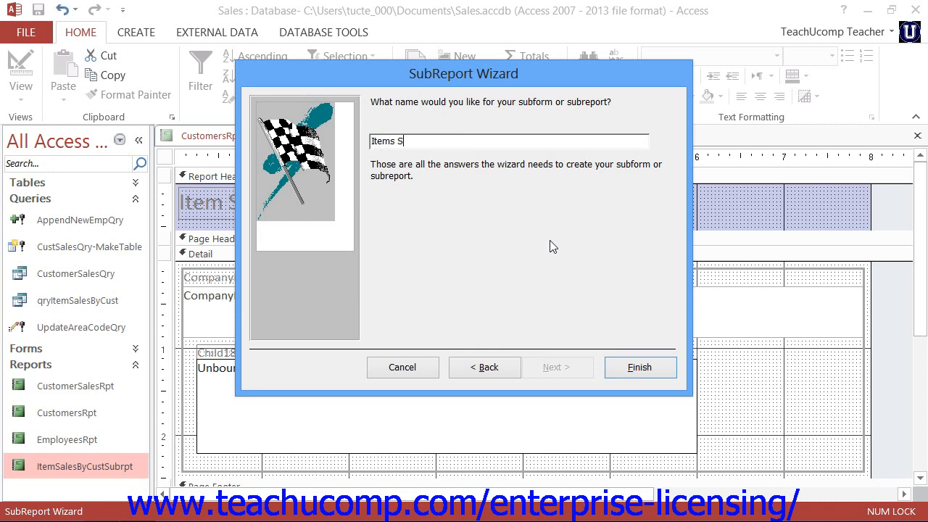
type("old:")
left_click(625, 368)
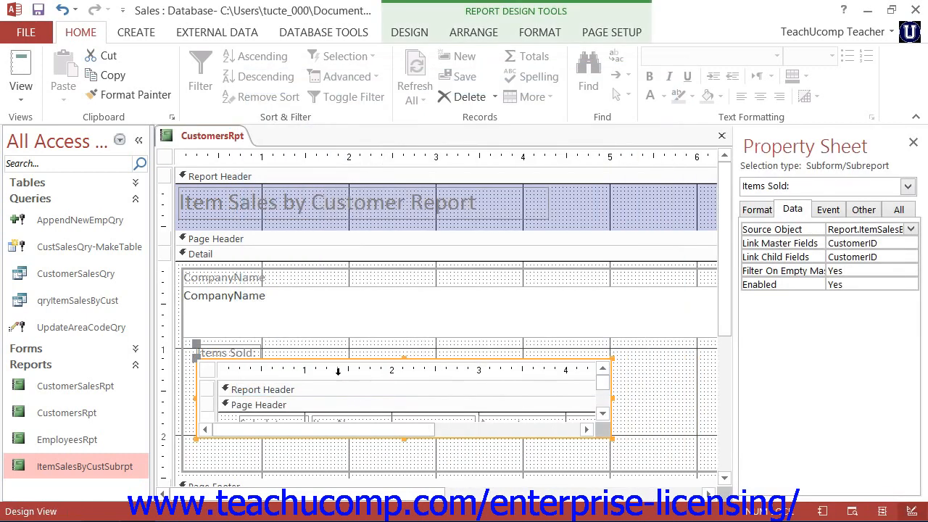
Check the new subreport in Report View and return CustomersRpt to Design View
left_click(20, 75)
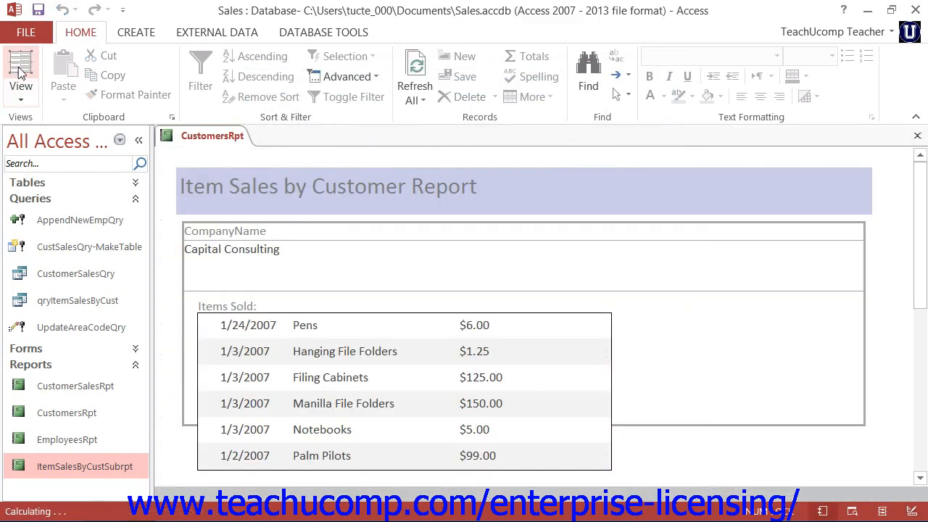
left_click(26, 97)
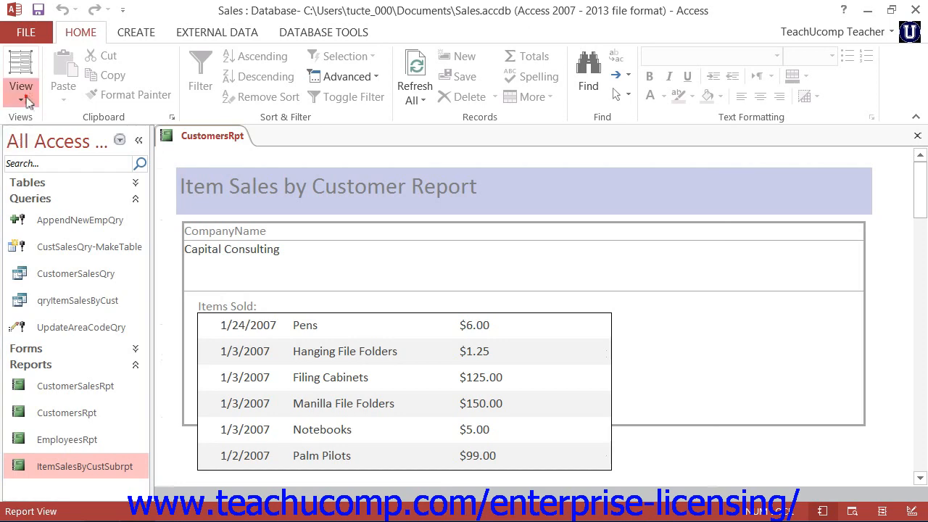
left_click(75, 248)
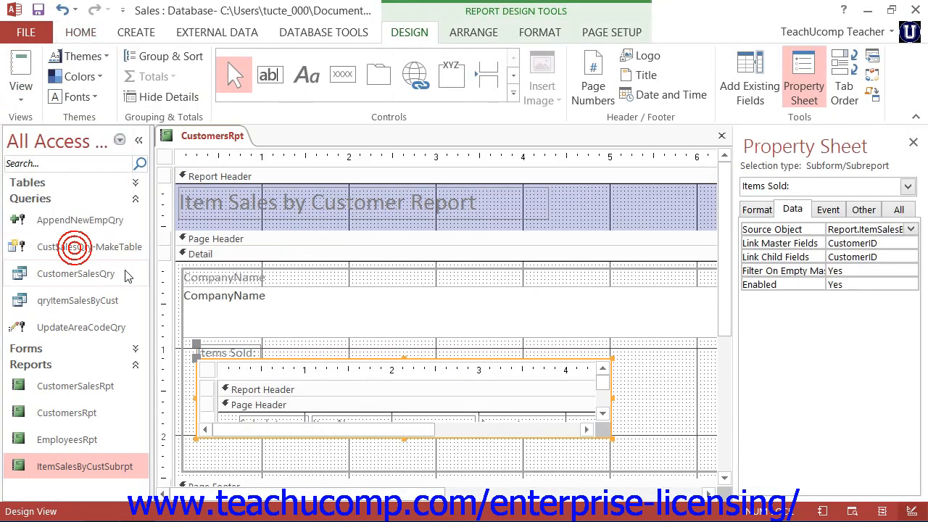
Extend the Detail section to about 3.4 inches tall and stretch the surrounding rectangle's lower edge down to about 3.3 inches
left_click_drag(725, 249, 725, 394)
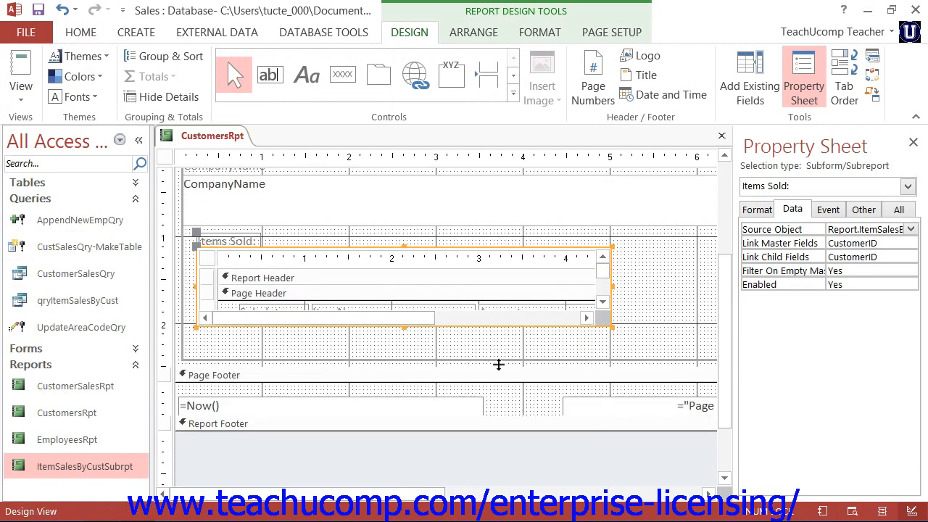
left_click_drag(499, 365, 492, 440)
left_click(499, 360)
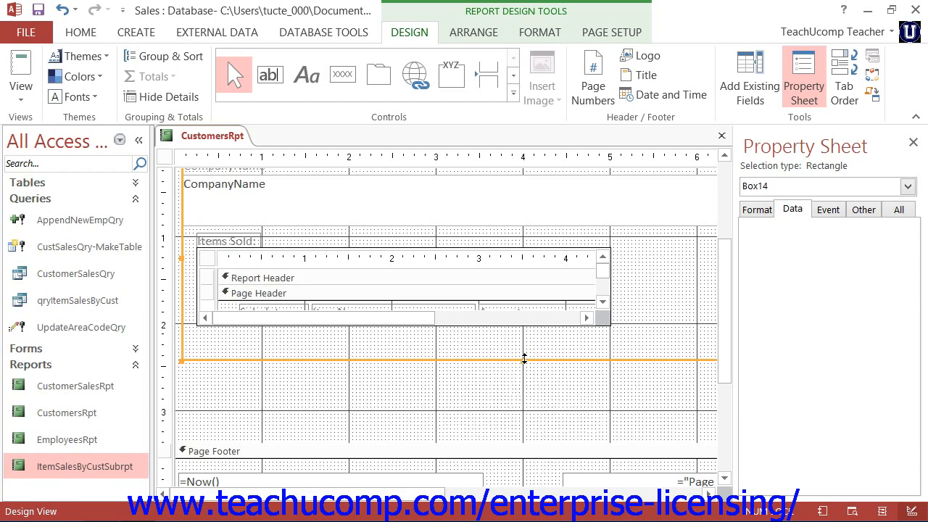
left_click_drag(523, 358, 516, 440)
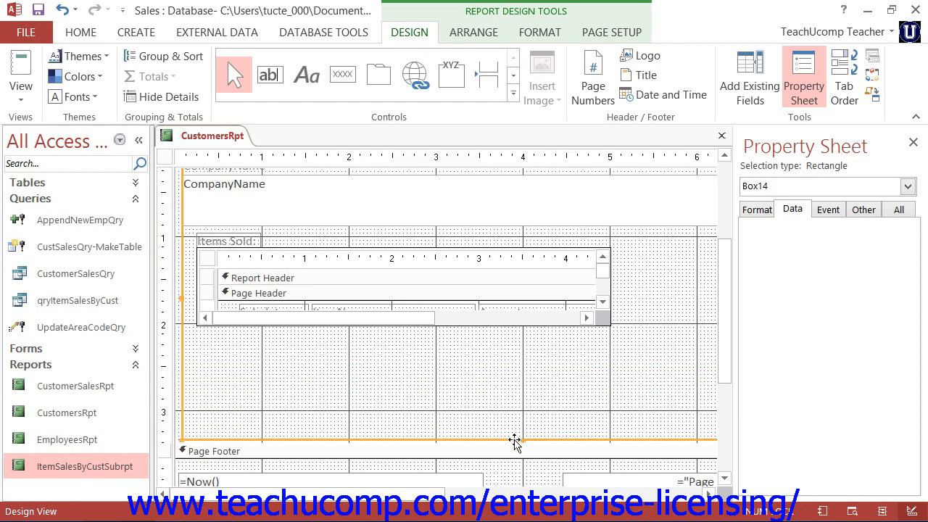
Display CustomersRpt in Report View and examine each customer's Items Sold subreport through the end of the report
left_click(20, 69)
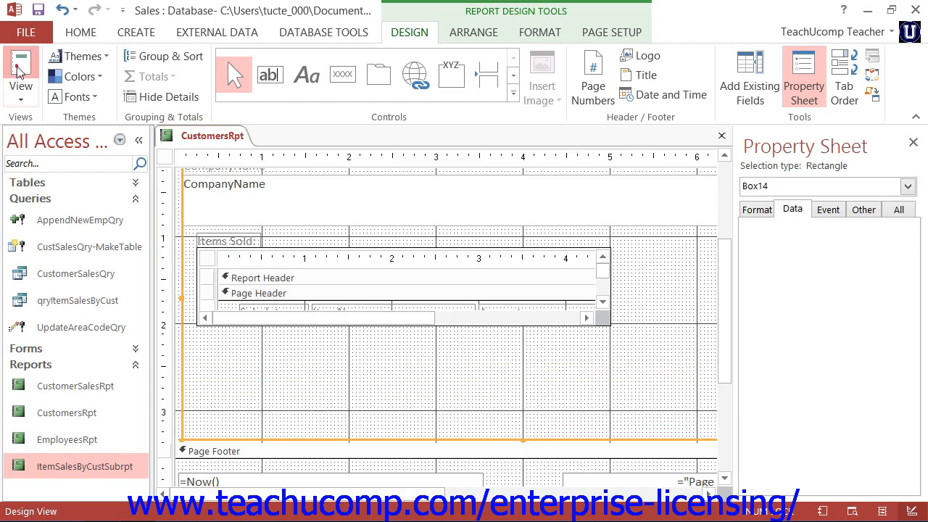
scroll(327, 228, "down", 8)
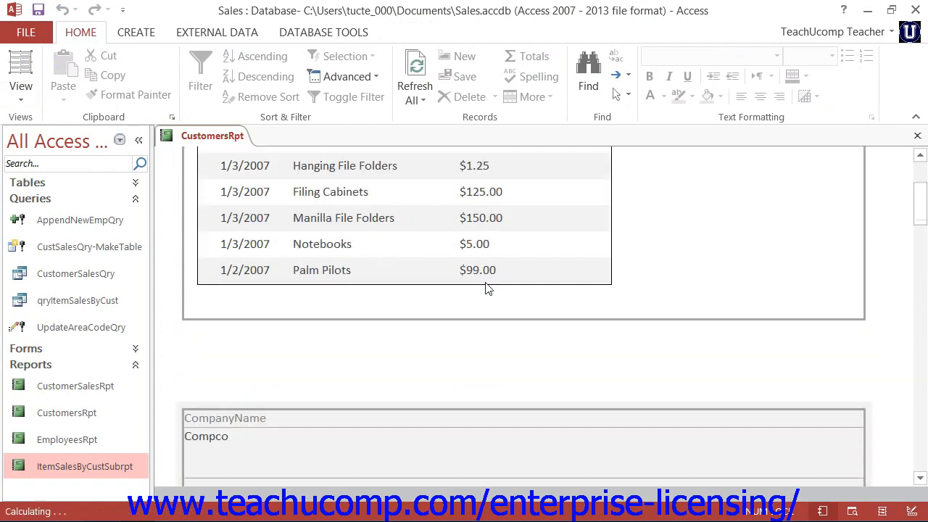
scroll(485, 283, "down", 10)
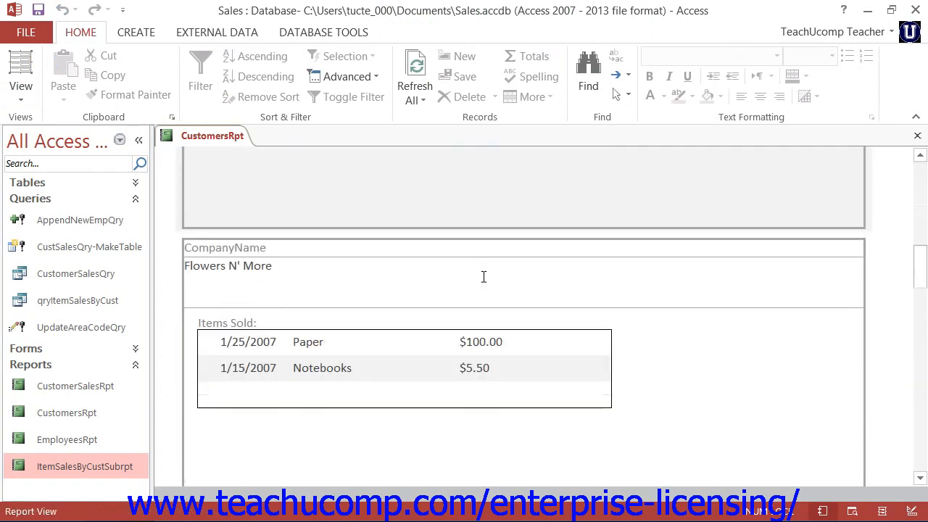
scroll(484, 282, "down", 12)
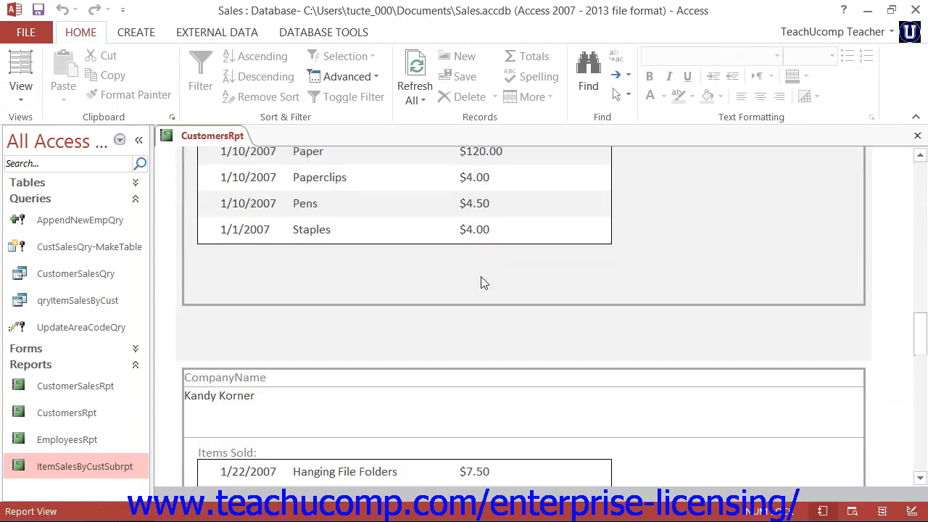
scroll(478, 281, "down", 12)
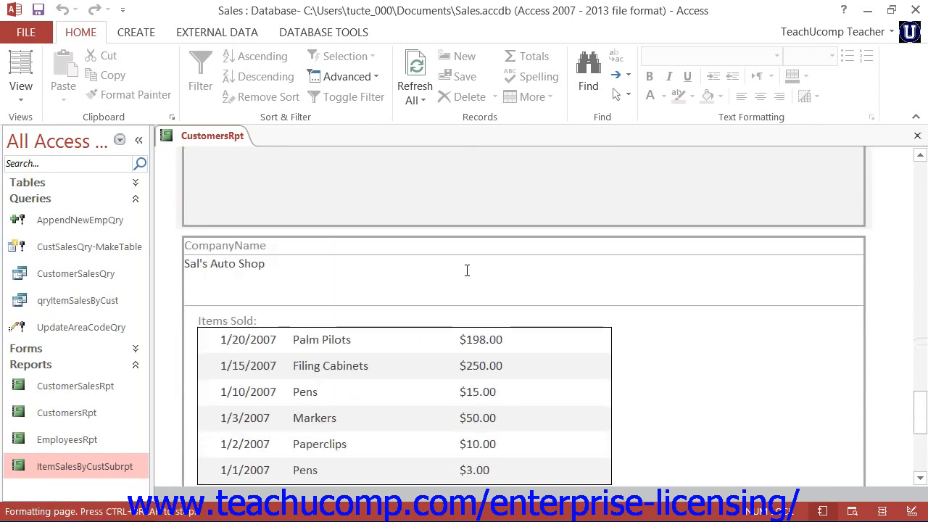
scroll(466, 271, "down", 2)
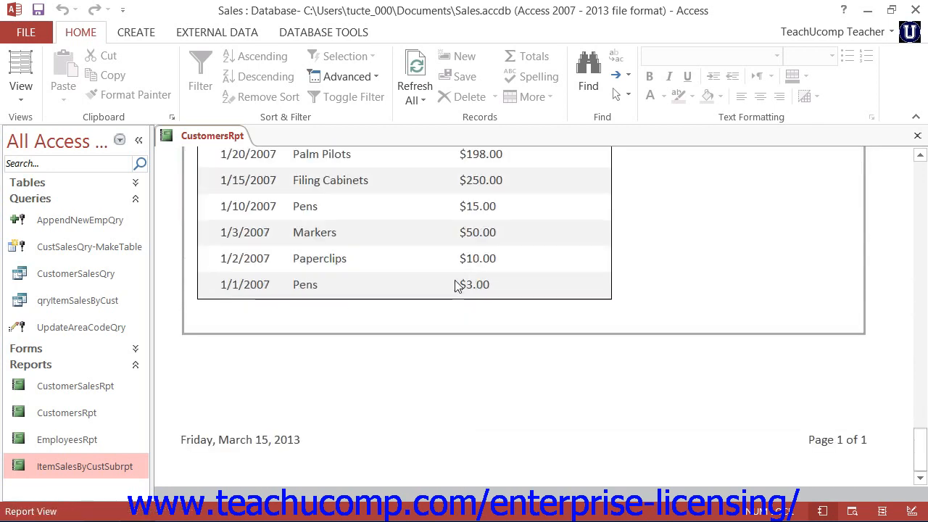